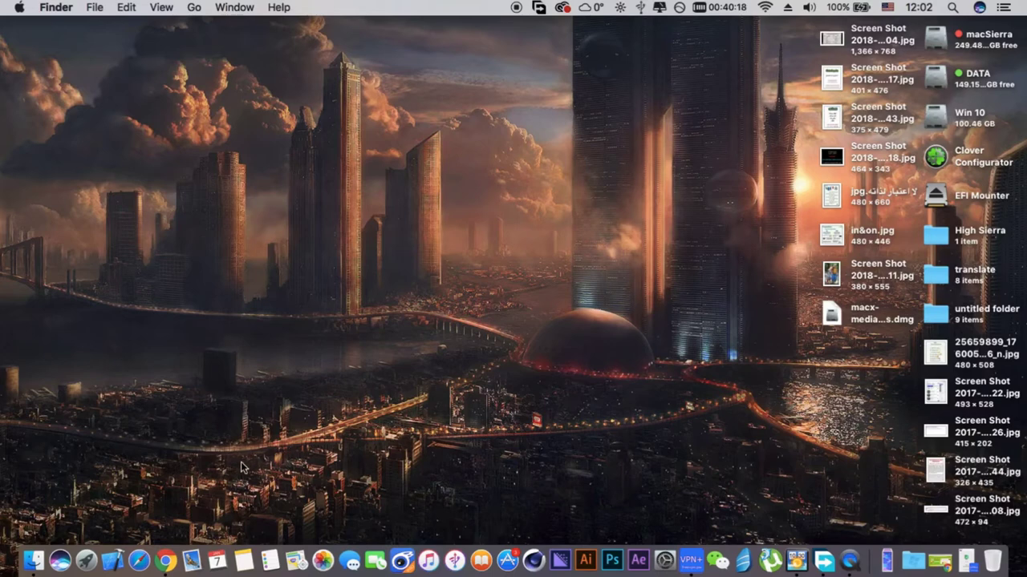
Switch to Chrome and review the MacX MediaTrans Giveaway page, including its web address, heading, giveaway version and full version offers
{"action": "left_click", "coordinate": [166, 562]}
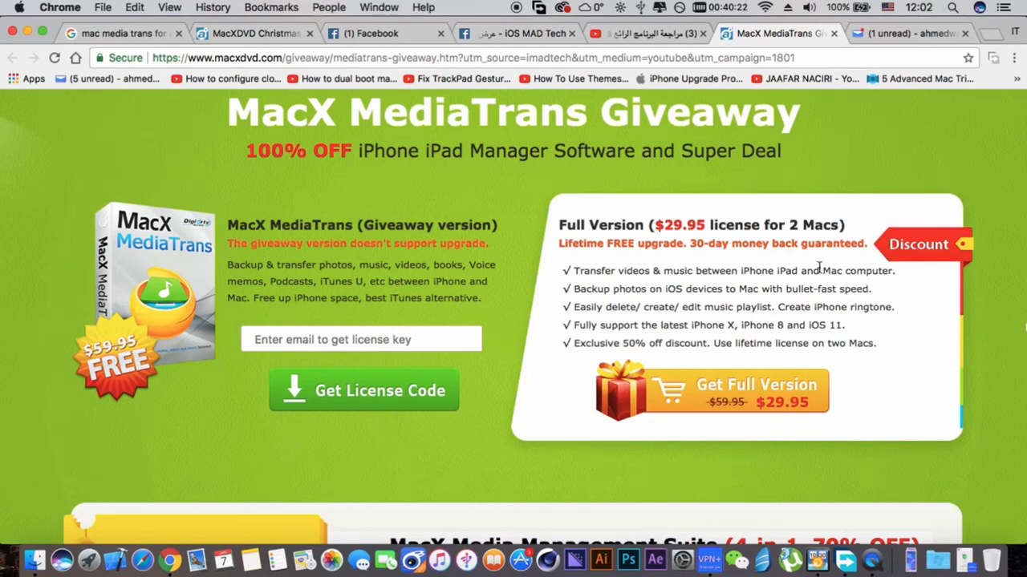
{"action": "left_click", "coordinate": [255, 58]}
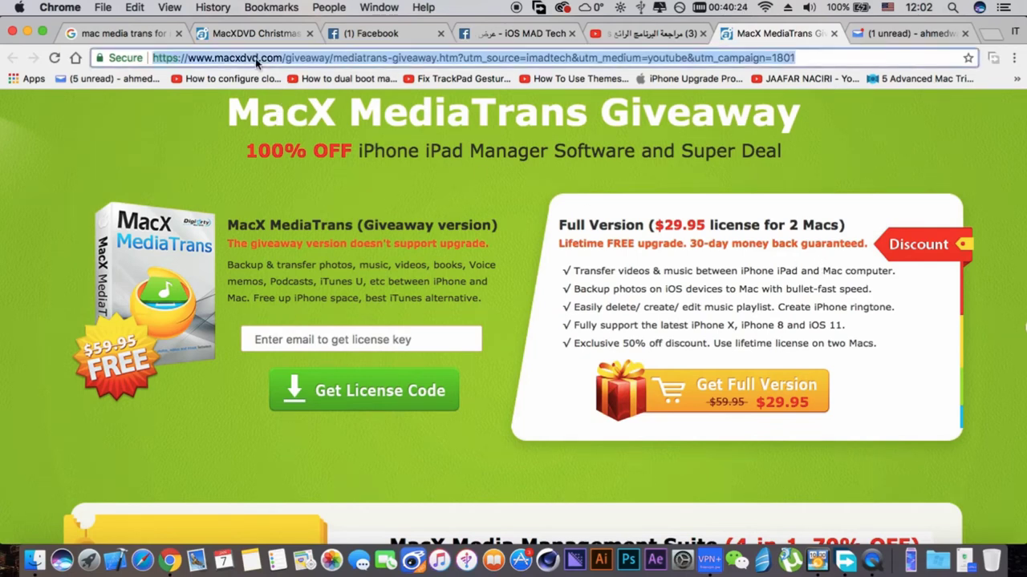
{"action": "left_click", "coordinate": [255, 58]}
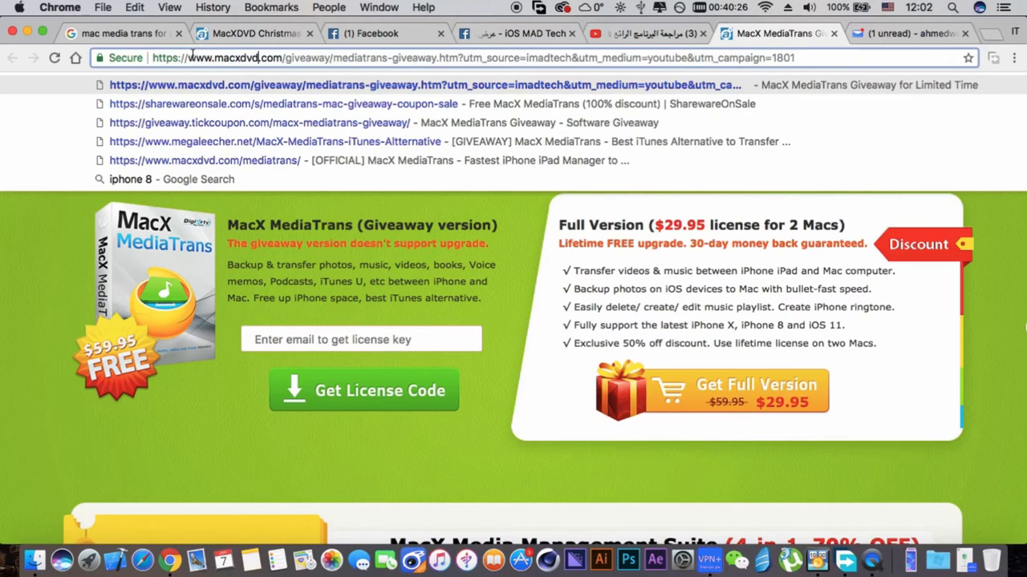
{"action": "left_click_drag", "start_coordinate": [184, 58], "coordinate": [765, 50]}
{"action": "left_click", "coordinate": [511, 284]}
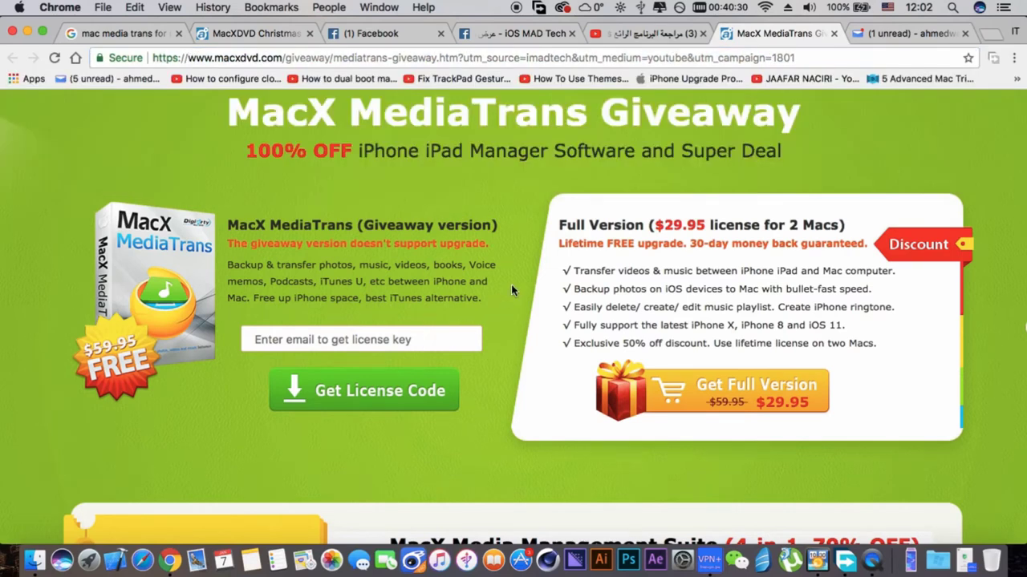
{"action": "scroll", "coordinate": [580, 89], "scroll_direction": "up", "scroll_amount": 2}
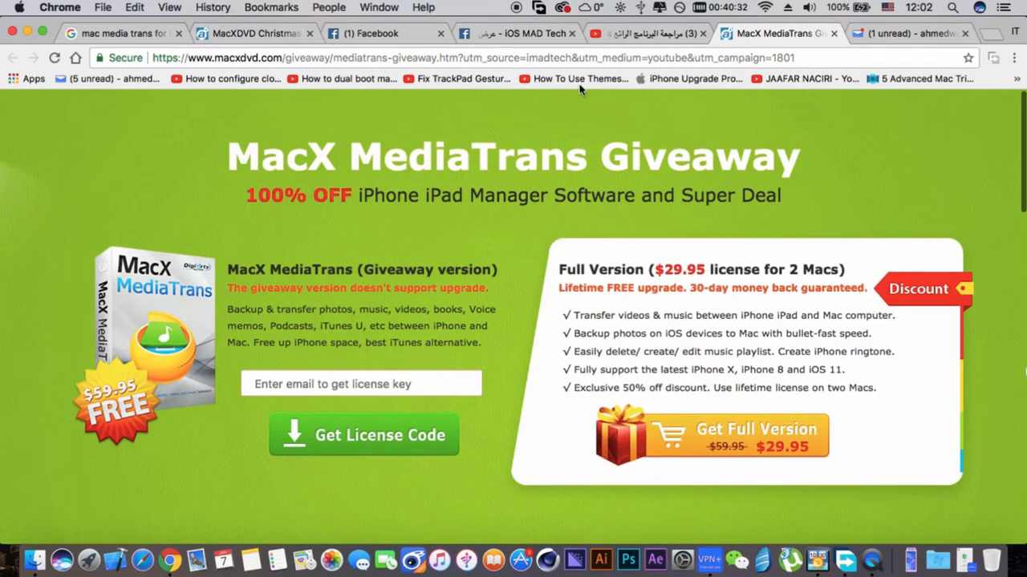
{"action": "left_click_drag", "start_coordinate": [738, 178], "coordinate": [773, 165]}
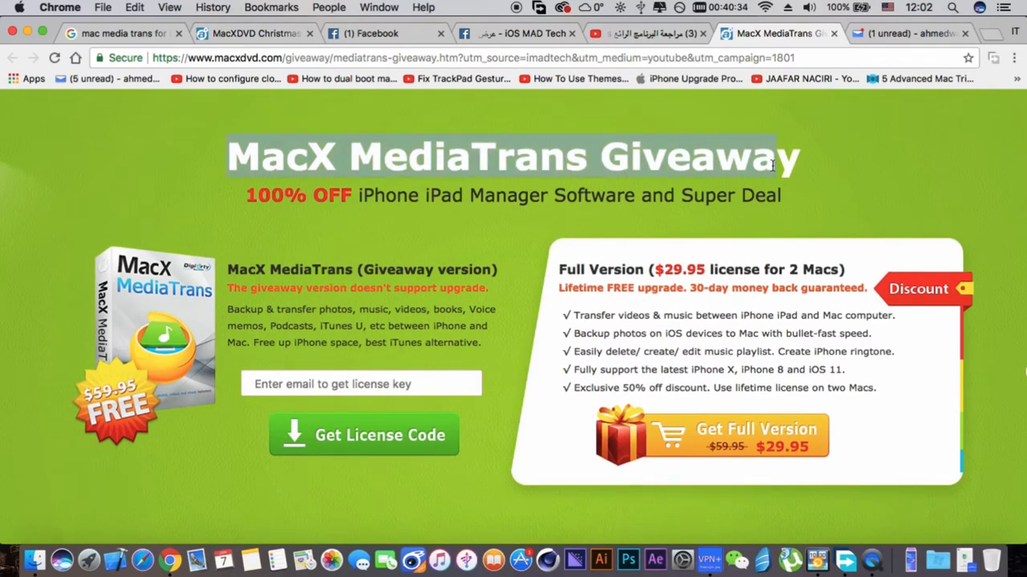
{"action": "left_click", "coordinate": [779, 169]}
{"action": "scroll", "coordinate": [781, 175], "scroll_direction": "down", "scroll_amount": 3}
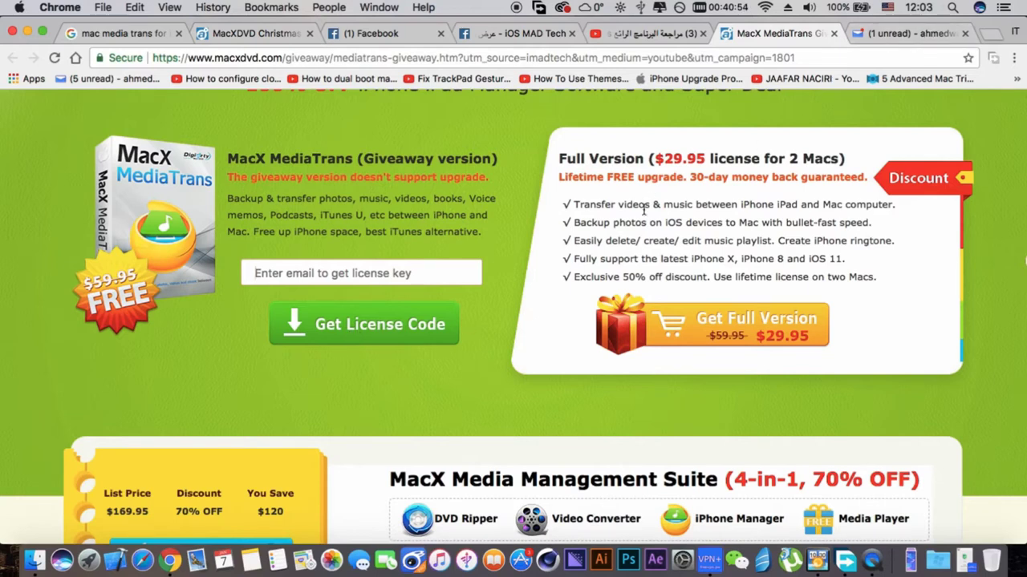
Try to download macx-mediatrans.dmg from the MacX MediaTrans link in the giveaway email
{"action": "left_click", "coordinate": [918, 34]}
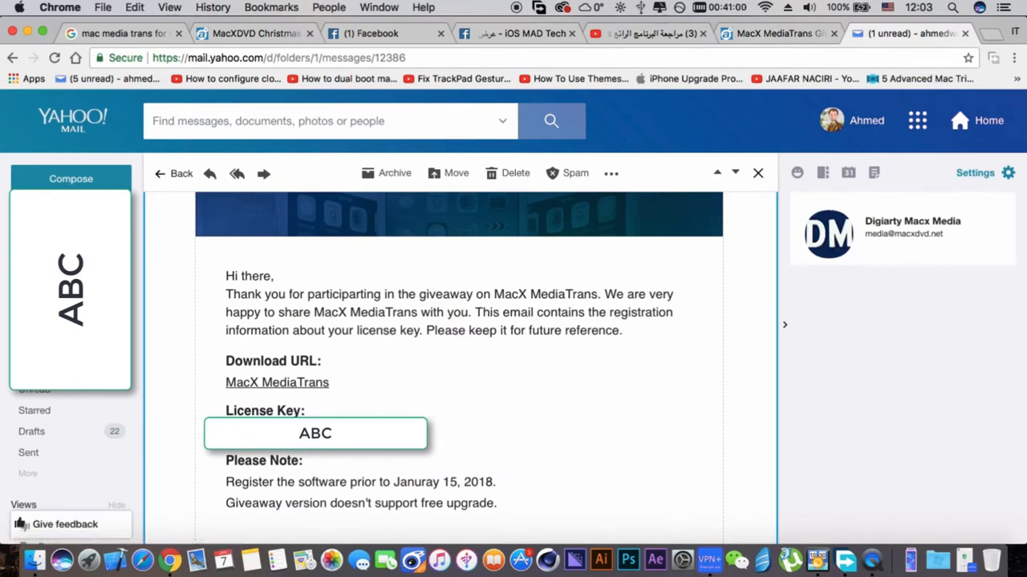
{"action": "left_click", "coordinate": [274, 388]}
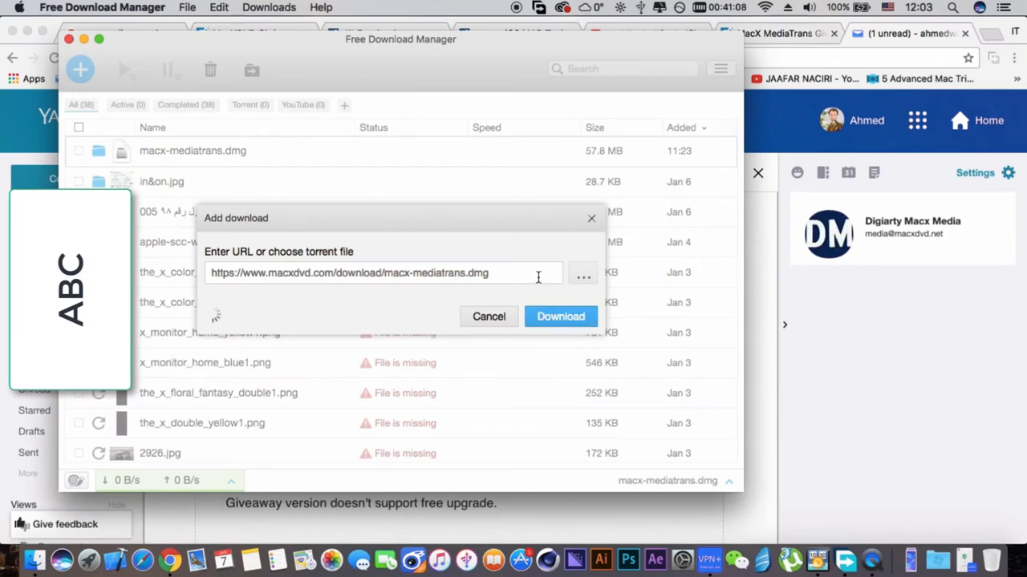
{"action": "left_click", "coordinate": [489, 358]}
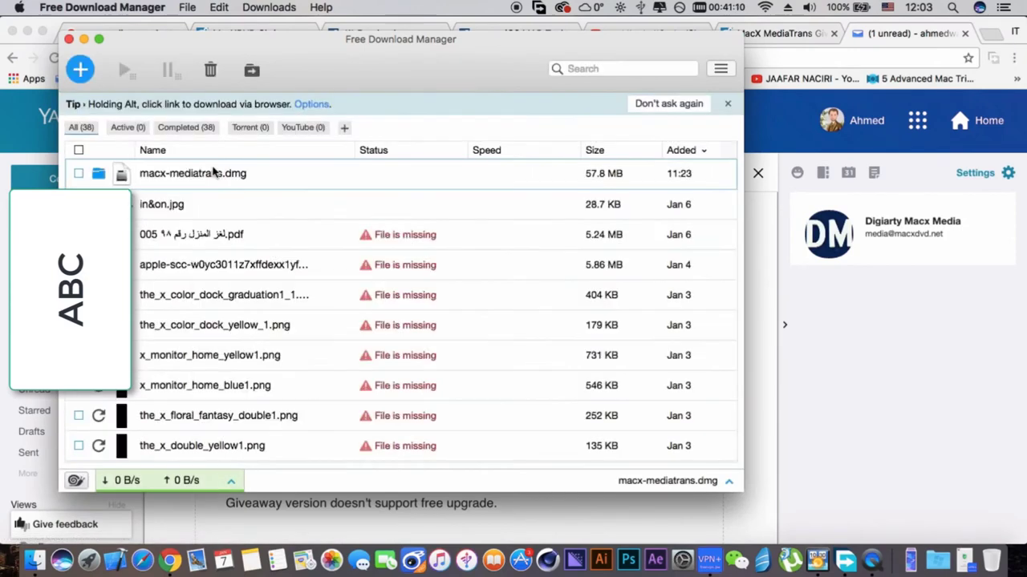
{"action": "left_click", "coordinate": [69, 38]}
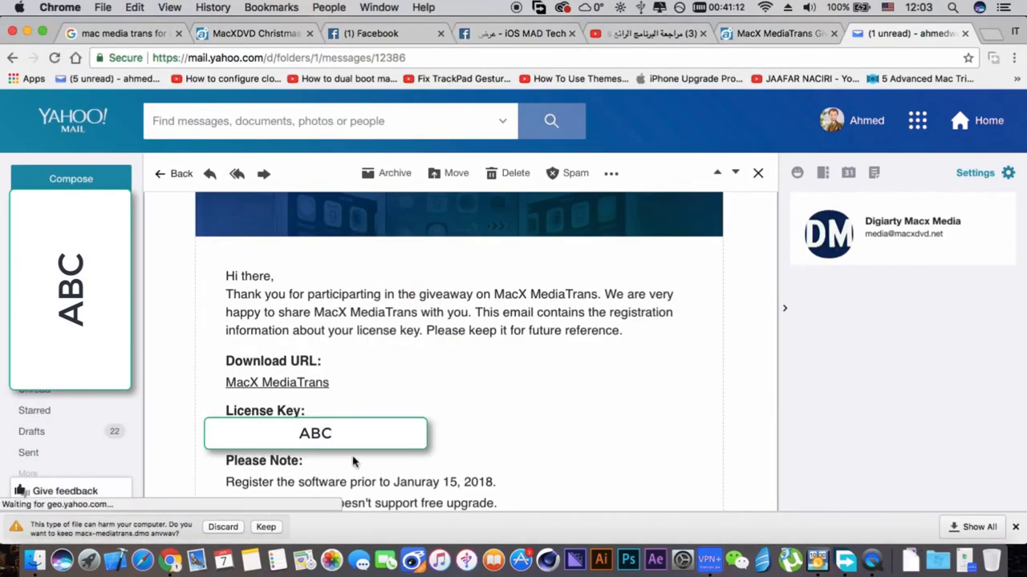
{"action": "left_click", "coordinate": [221, 529]}
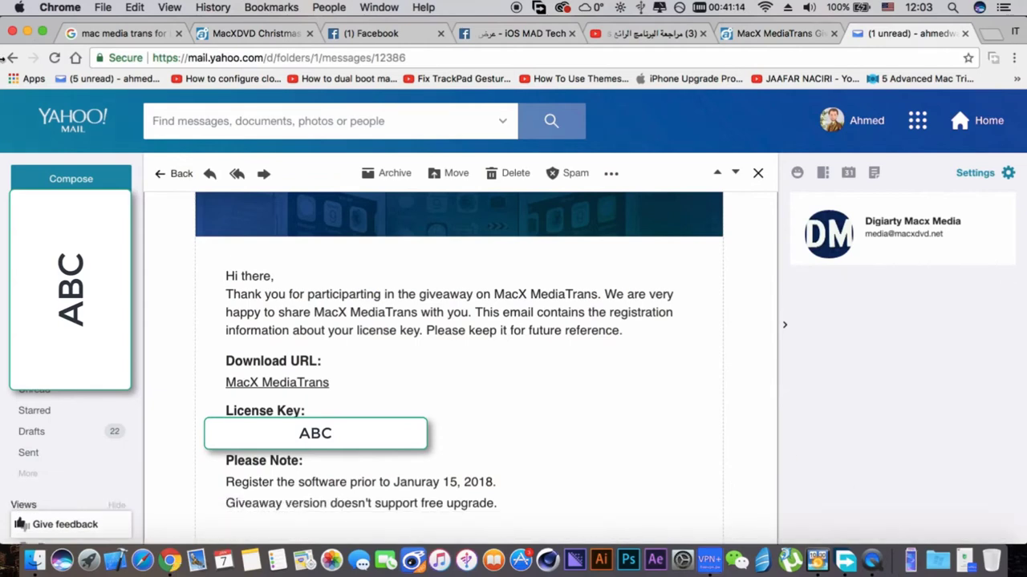
Open the macx-mediatrans disk image on the desktop and copy MediaTrans into the Applications folder
{"action": "left_click", "coordinate": [28, 33]}
{"action": "left_click", "coordinate": [484, 200]}
{"action": "left_click", "coordinate": [839, 319]}
{"action": "key", "text": "super+o"}
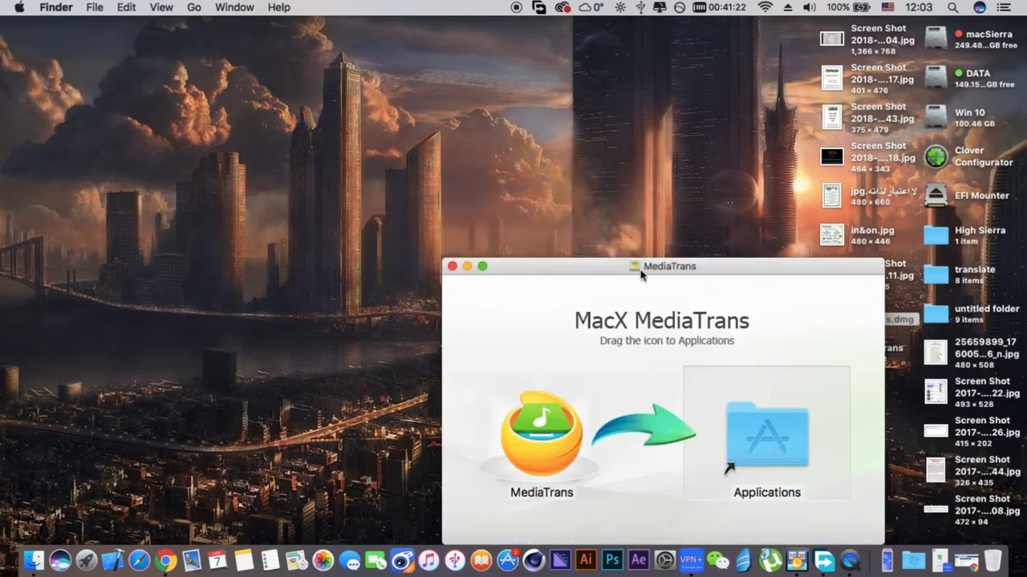
{"action": "left_click_drag", "start_coordinate": [640, 268], "coordinate": [302, 121]}
{"action": "left_click_drag", "start_coordinate": [202, 281], "coordinate": [418, 276]}
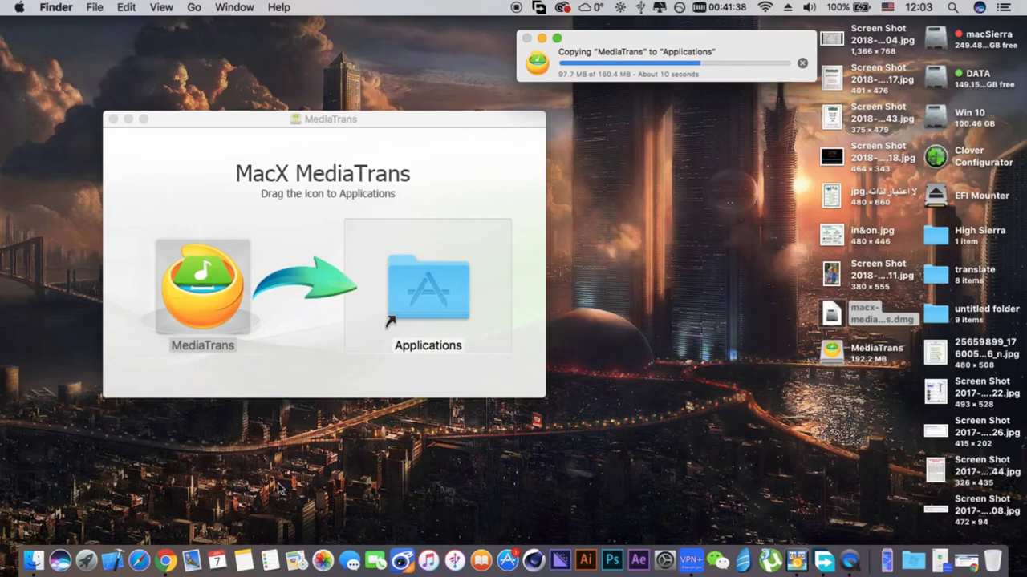
Copy the license key from the giveaway email in Chrome and return to the desktop
{"action": "left_click", "coordinate": [165, 560]}
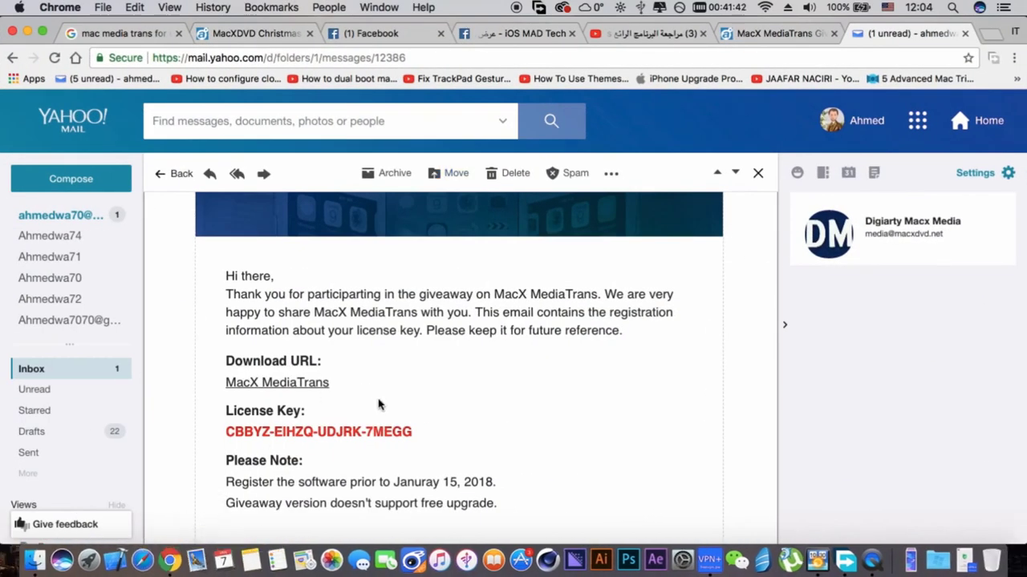
{"action": "left_click_drag", "start_coordinate": [226, 430], "coordinate": [415, 431]}
{"action": "key", "text": "super+c"}
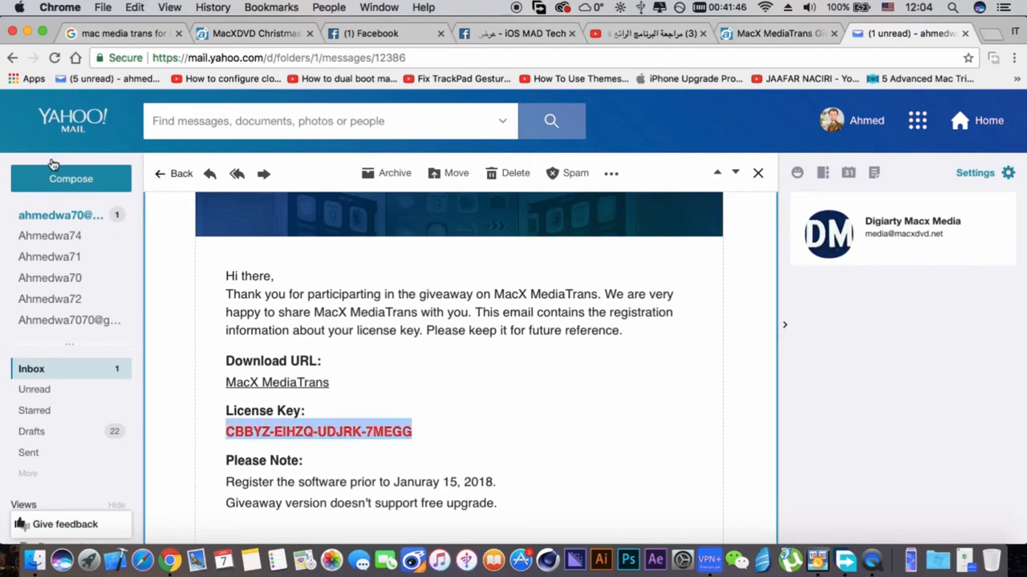
{"action": "left_click", "coordinate": [27, 33]}
{"action": "left_click", "coordinate": [670, 139]}
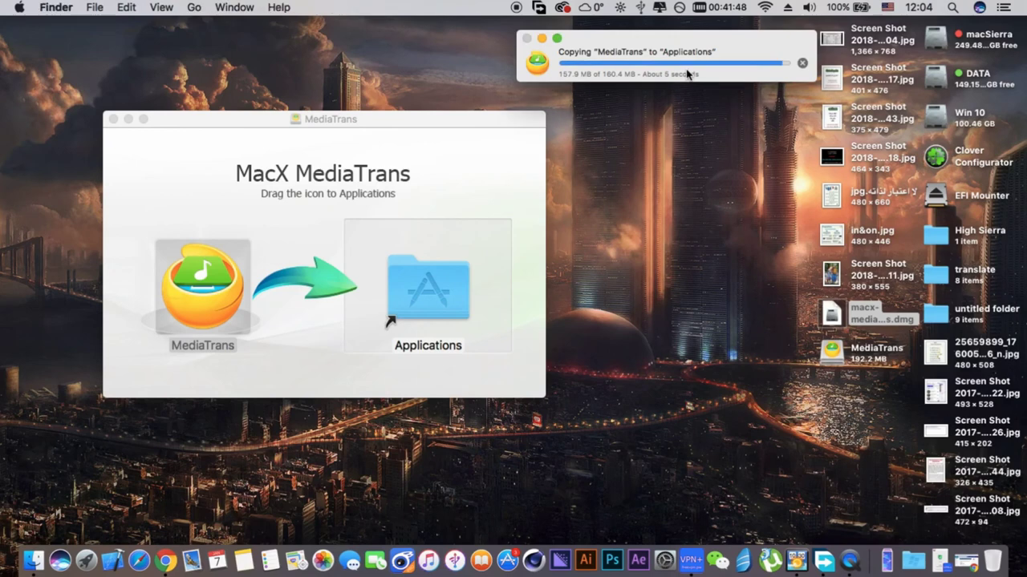
Close the installer window and launch MediaTrans from the installed applications, allowing it to open and minimizing the browser page it brings up
{"action": "left_click", "coordinate": [113, 119]}
{"action": "left_click", "coordinate": [72, 556]}
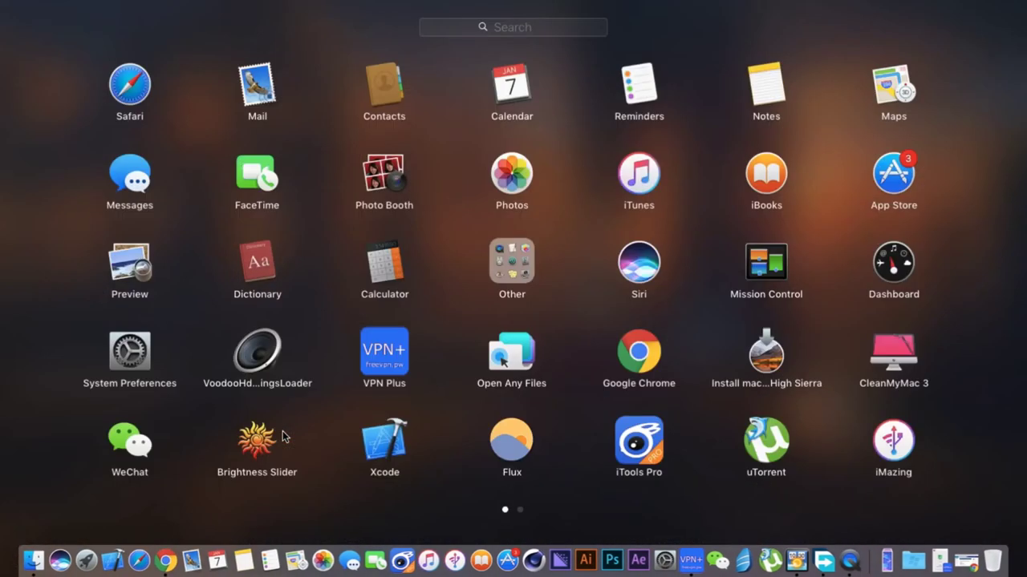
{"action": "scroll", "coordinate": [515, 463], "scroll_direction": "right", "scroll_amount": 3}
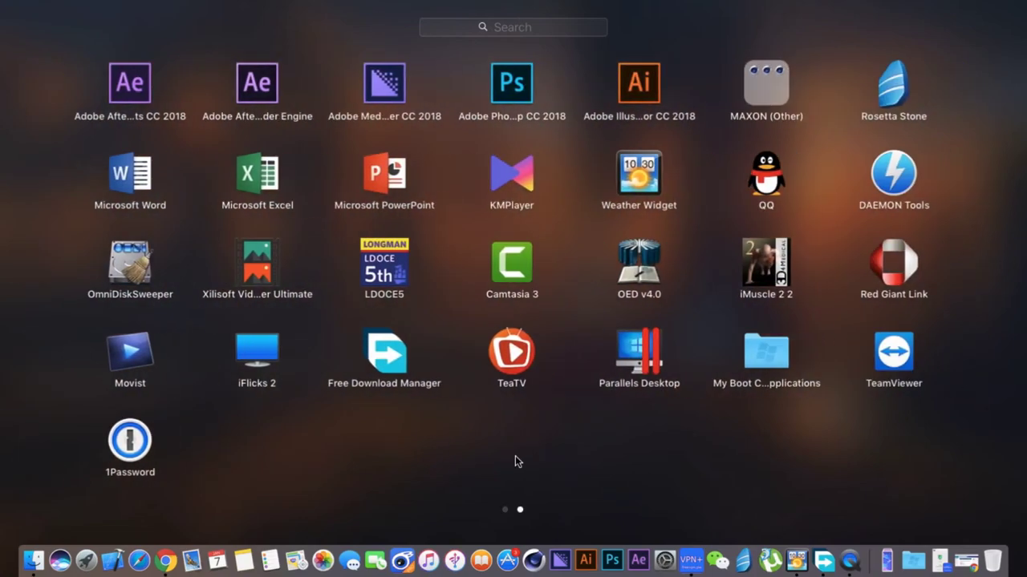
{"action": "left_click", "coordinate": [515, 456]}
{"action": "left_click", "coordinate": [86, 560]}
{"action": "left_click", "coordinate": [260, 453]}
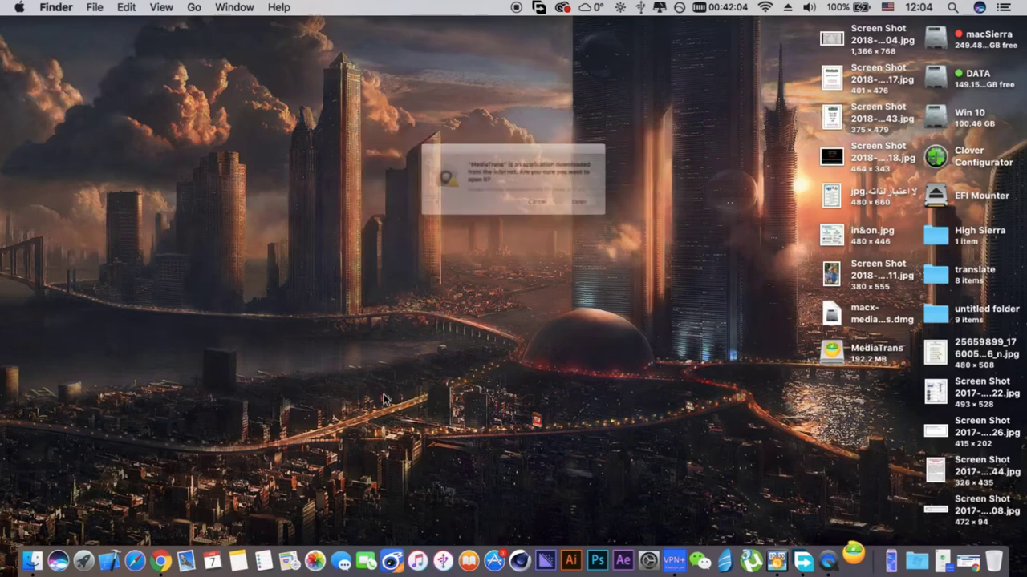
{"action": "left_click", "coordinate": [631, 218]}
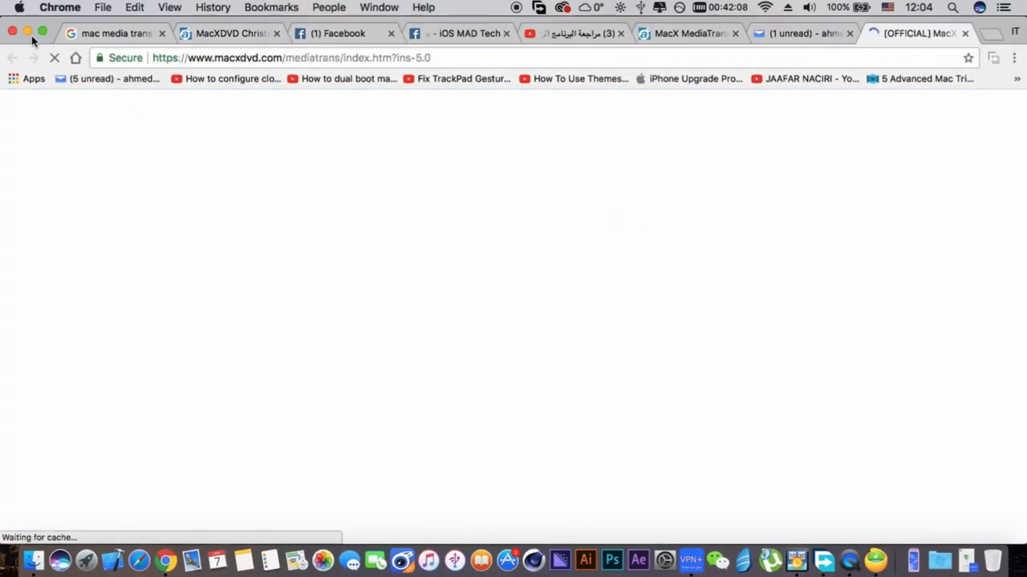
{"action": "left_click", "coordinate": [29, 32]}
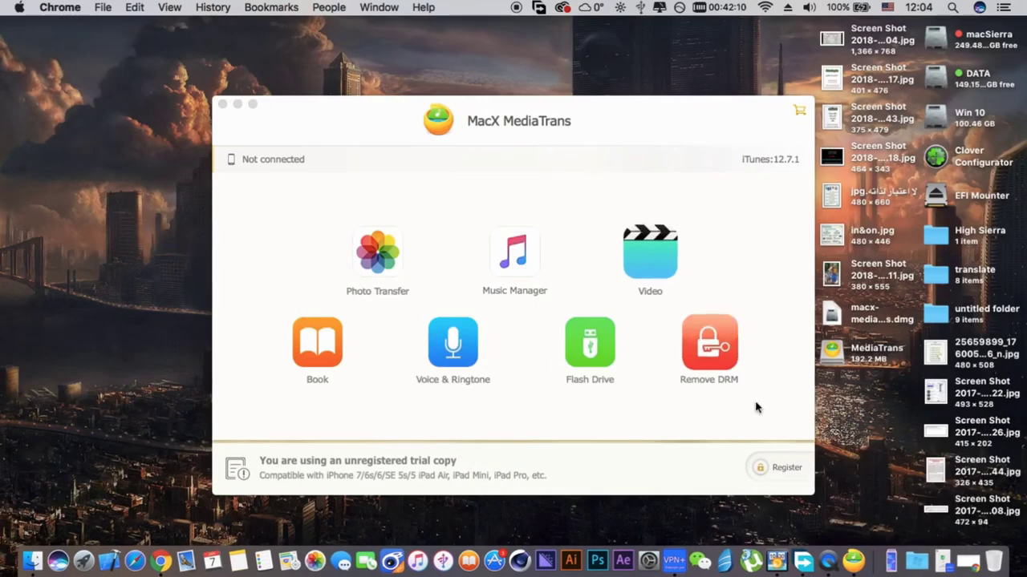
Register MacX MediaTrans by entering the email address and license code, and activate the full version
{"action": "left_click_drag", "start_coordinate": [656, 117], "coordinate": [561, 37]}
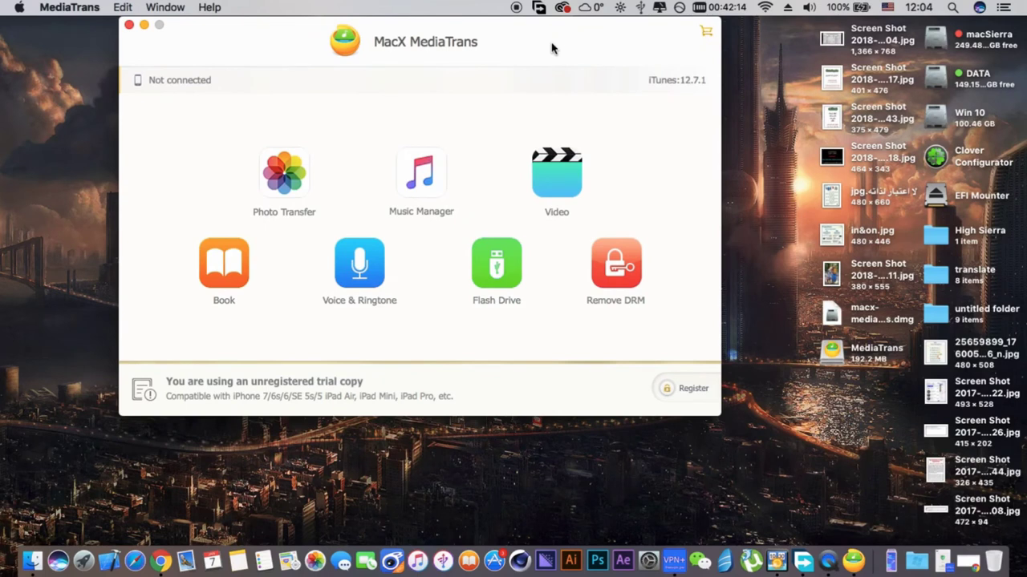
{"action": "left_click", "coordinate": [673, 390]}
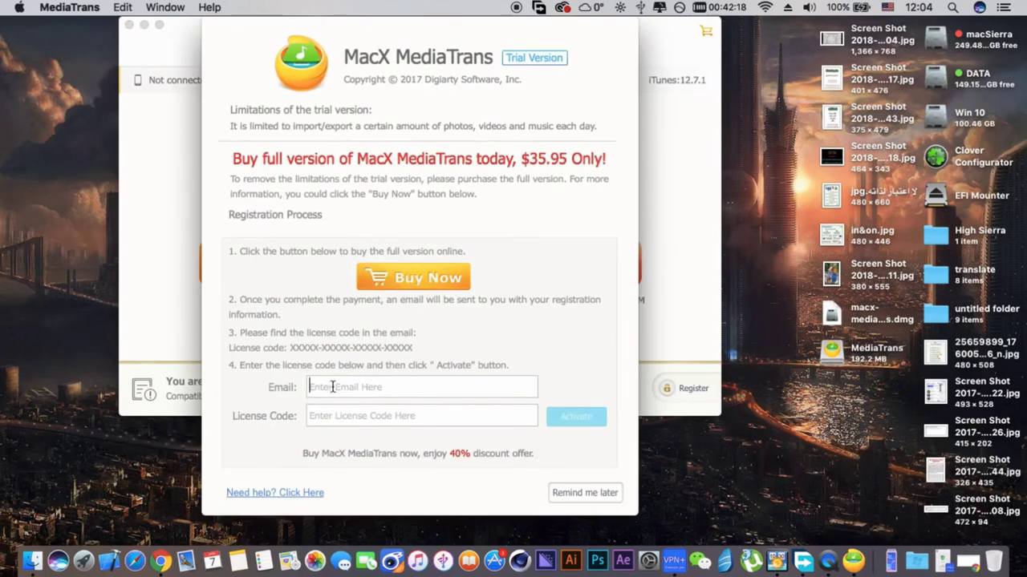
{"action": "left_click", "coordinate": [337, 416]}
{"action": "left_click", "coordinate": [343, 388]}
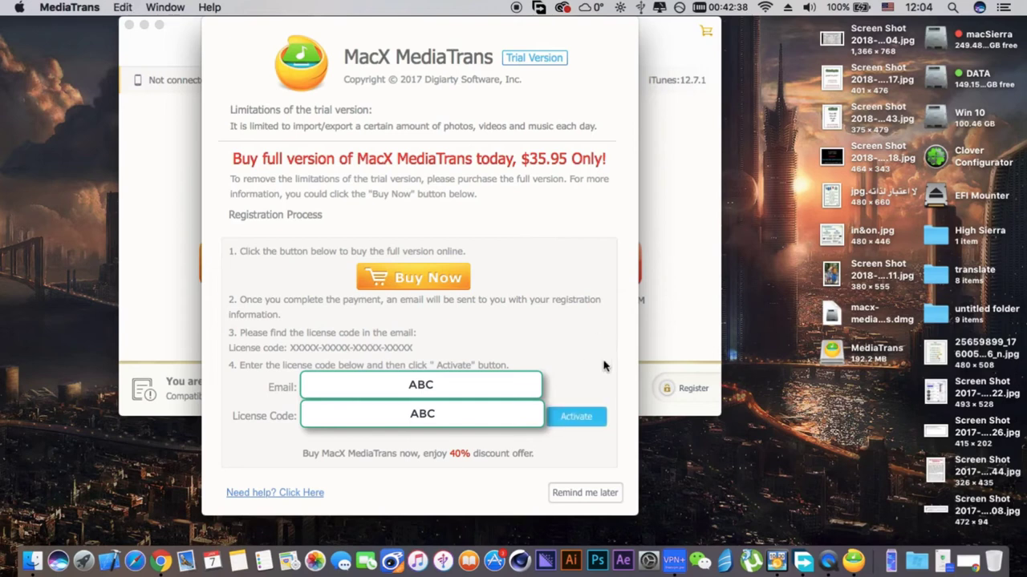
{"action": "left_click", "coordinate": [582, 419]}
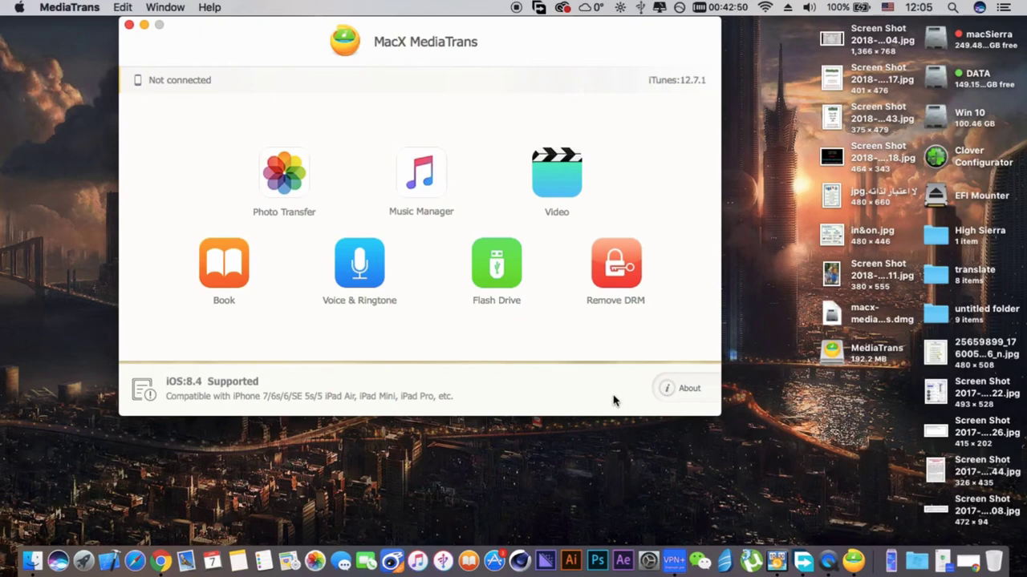
Open Photo Transfer for the iPhone X, browse its albums and camera roll photos, and return to the main window
{"action": "left_click_drag", "start_coordinate": [571, 45], "coordinate": [644, 36]}
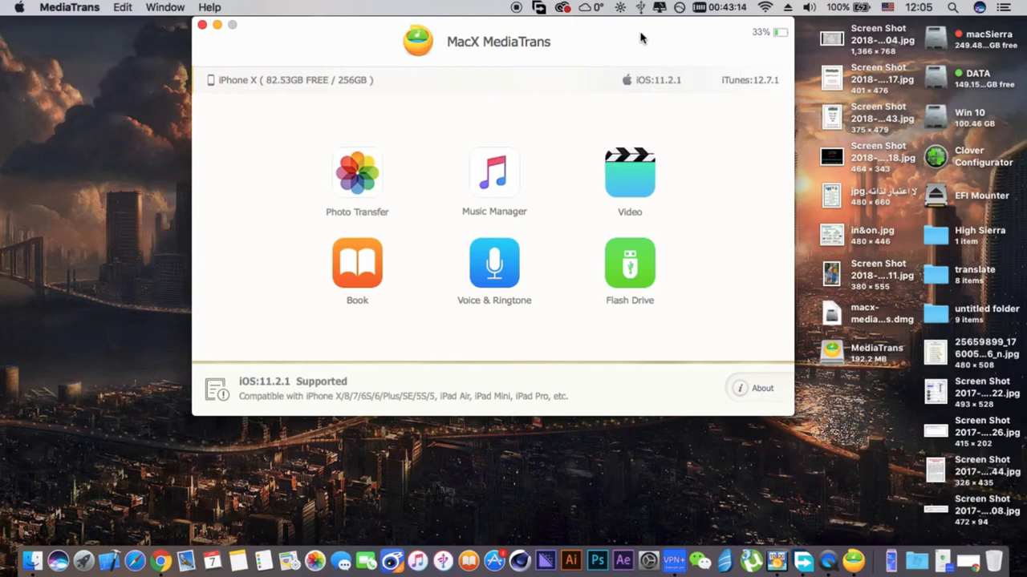
{"action": "left_click", "coordinate": [372, 176]}
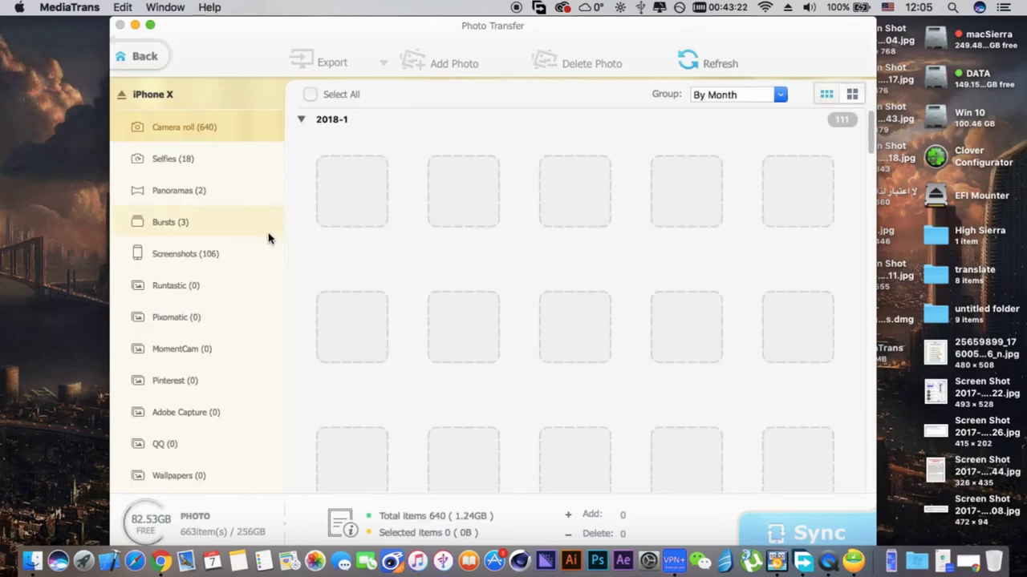
{"action": "scroll", "coordinate": [236, 259], "scroll_direction": "down", "scroll_amount": 5}
{"action": "scroll", "coordinate": [200, 317], "scroll_direction": "up", "scroll_amount": 5}
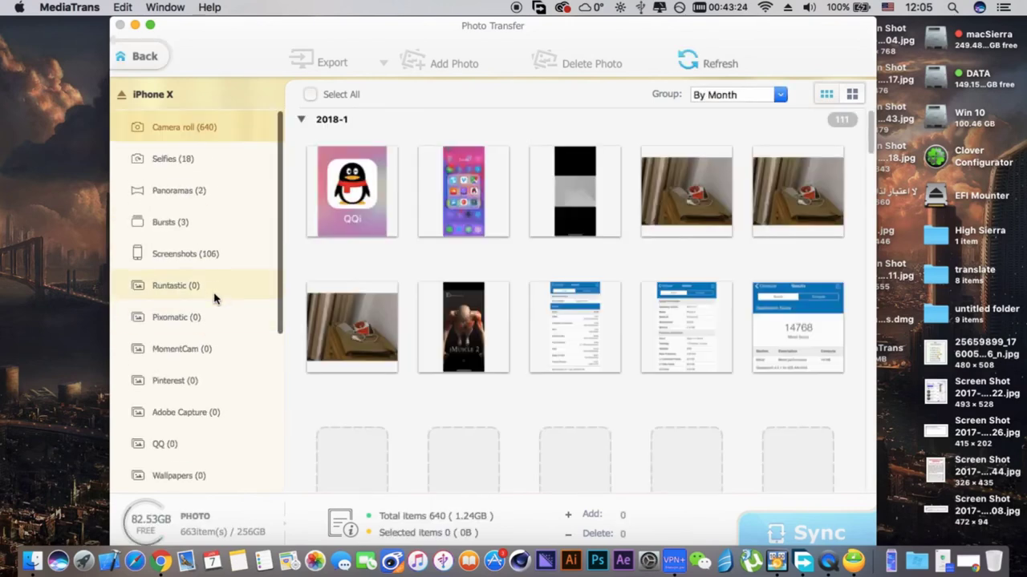
{"action": "scroll", "coordinate": [217, 289], "scroll_direction": "up", "scroll_amount": 3}
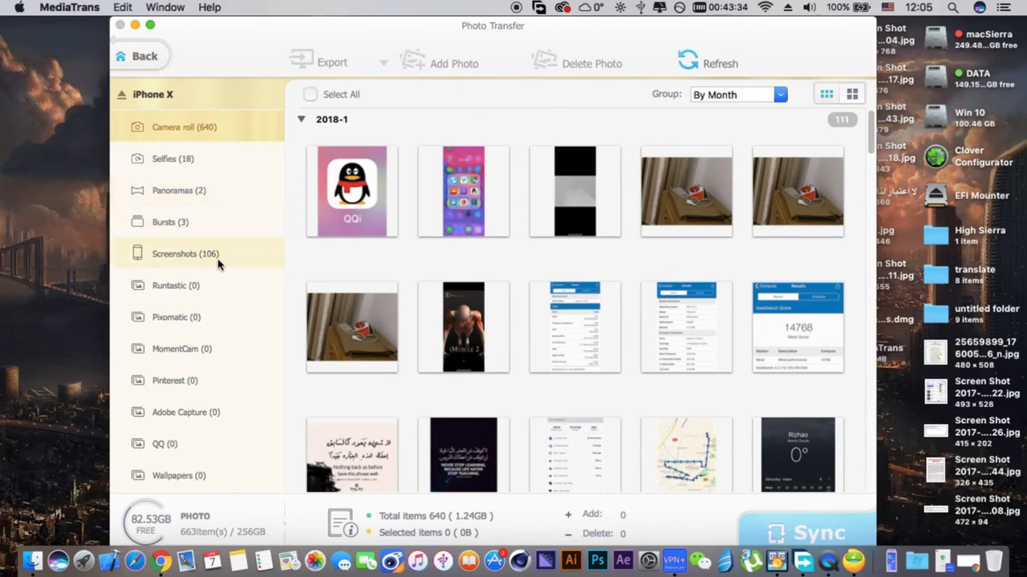
{"action": "scroll", "coordinate": [412, 300], "scroll_direction": "down", "scroll_amount": 15}
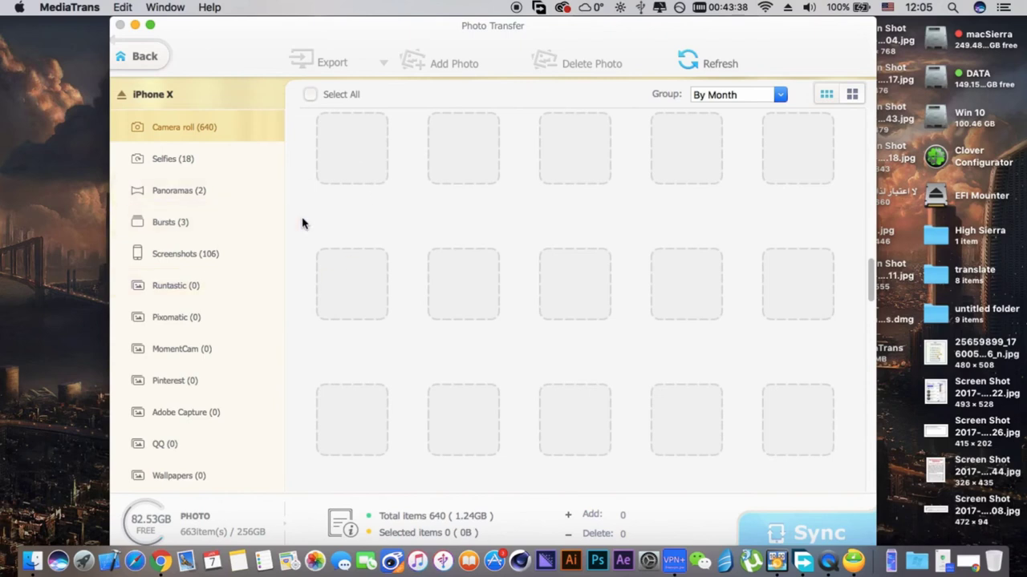
{"action": "scroll", "coordinate": [268, 184], "scroll_direction": "down", "scroll_amount": 5}
{"action": "scroll", "coordinate": [246, 211], "scroll_direction": "up", "scroll_amount": 5}
{"action": "scroll", "coordinate": [493, 255], "scroll_direction": "up", "scroll_amount": 15}
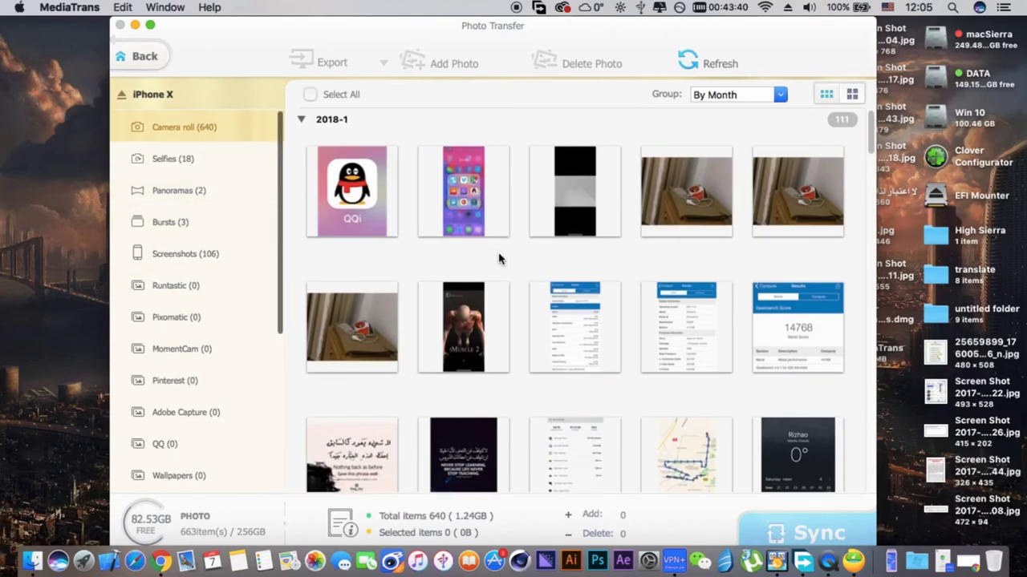
{"action": "left_click", "coordinate": [144, 56]}
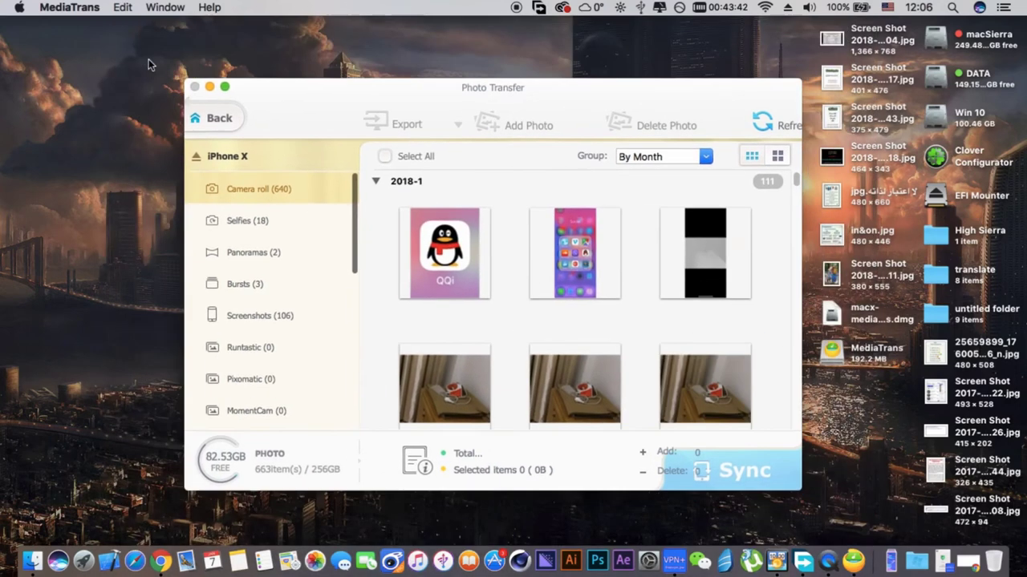
Open Music Manager for the iPhone X, browse the song list, and return to the main window
{"action": "left_click", "coordinate": [490, 246]}
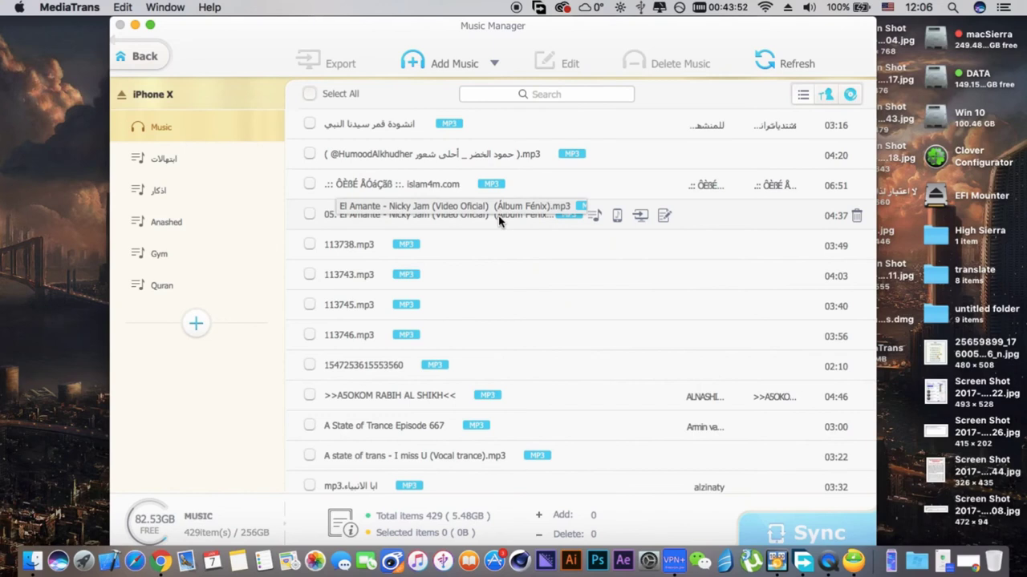
{"action": "scroll", "coordinate": [505, 281], "scroll_direction": "down", "scroll_amount": 3}
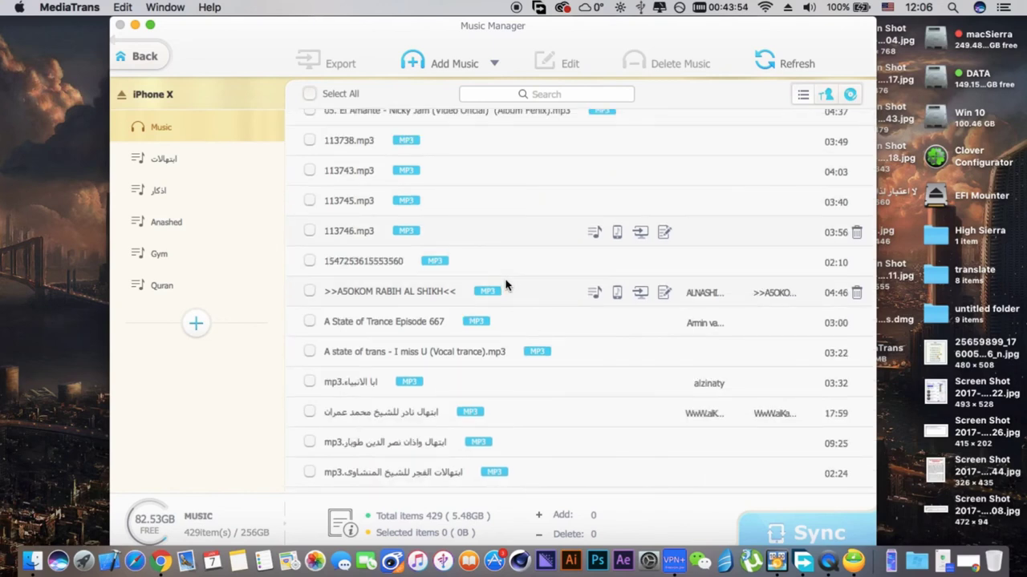
{"action": "scroll", "coordinate": [506, 285], "scroll_direction": "down", "scroll_amount": 7}
{"action": "scroll", "coordinate": [506, 285], "scroll_direction": "up", "scroll_amount": 7}
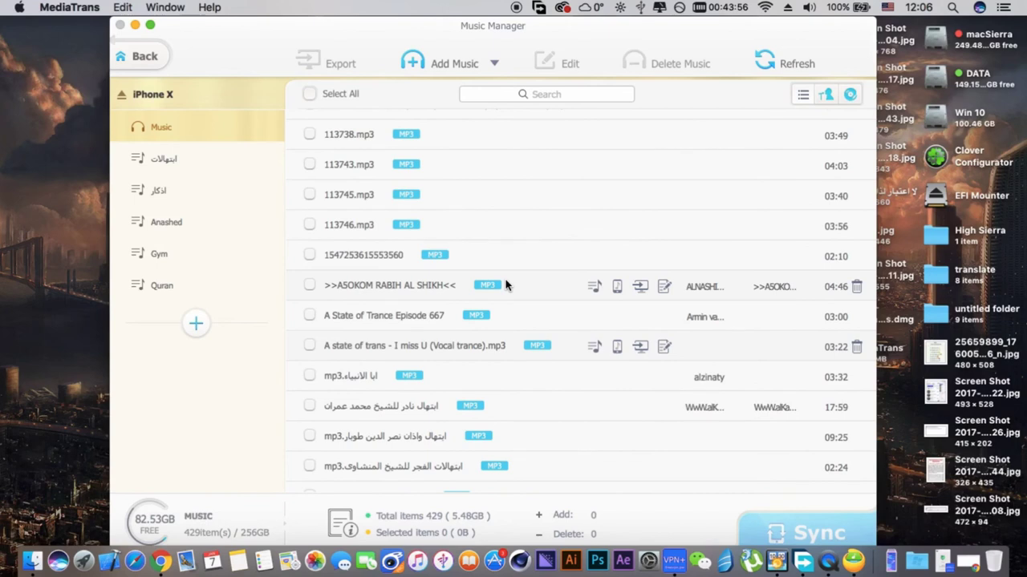
{"action": "scroll", "coordinate": [506, 285], "scroll_direction": "down", "scroll_amount": 5}
{"action": "scroll", "coordinate": [505, 285], "scroll_direction": "up", "scroll_amount": 2}
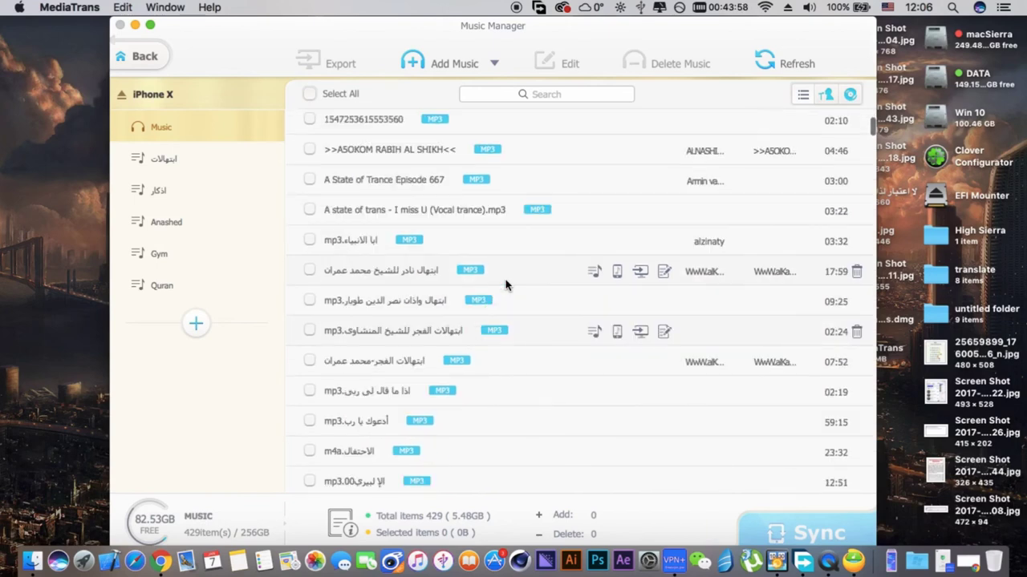
{"action": "left_click", "coordinate": [135, 57]}
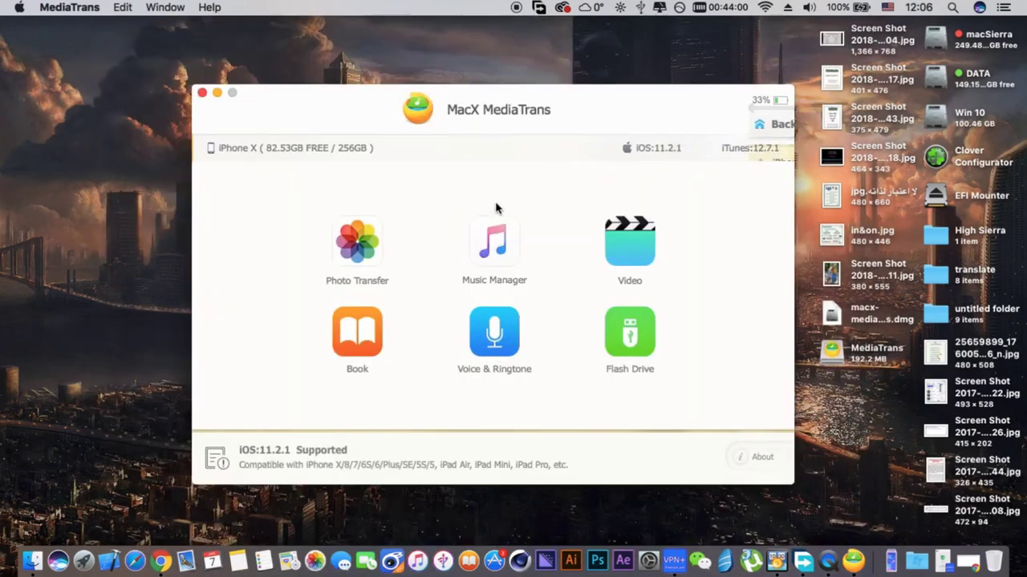
View the iPhone X's recorded videos in Video and its books in Book, returning to the main window after each
{"action": "left_click", "coordinate": [627, 242]}
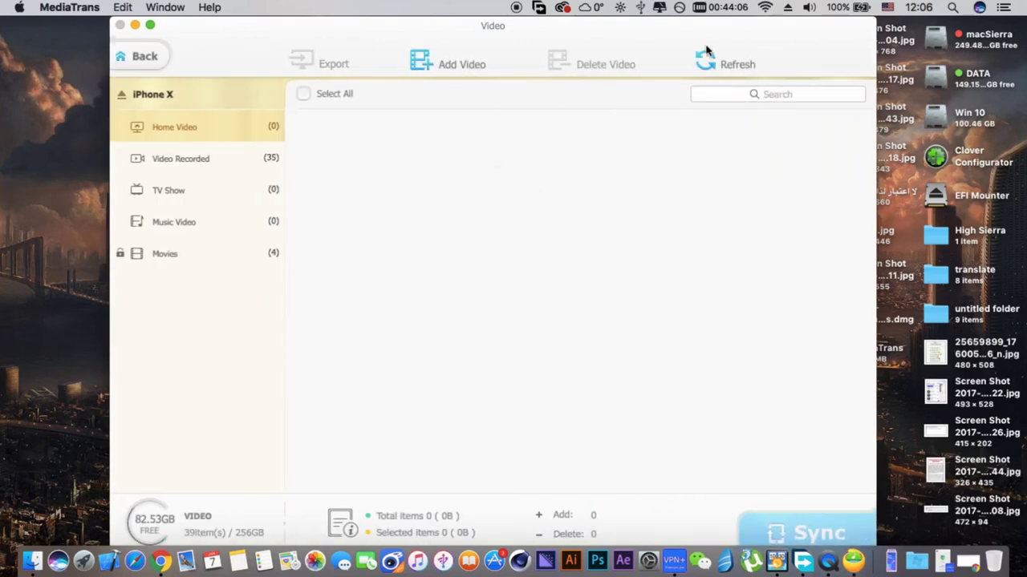
{"action": "left_click", "coordinate": [243, 165]}
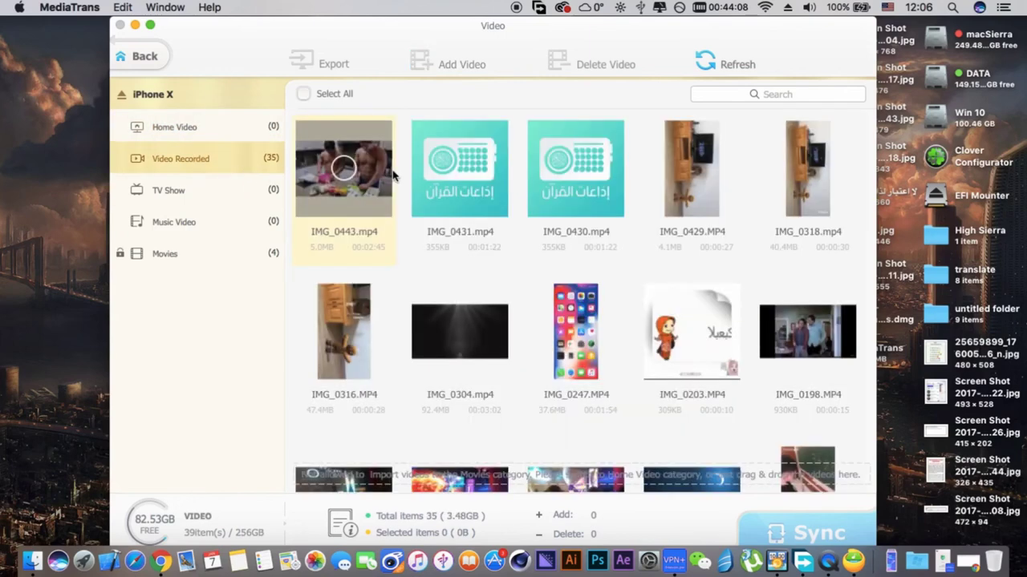
{"action": "left_click", "coordinate": [135, 62]}
{"action": "left_click", "coordinate": [371, 326]}
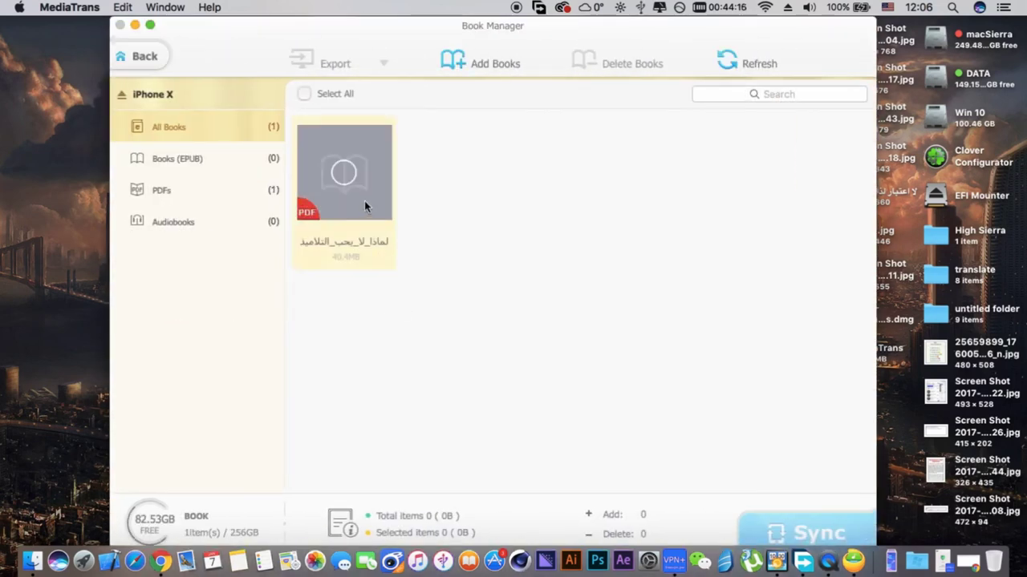
{"action": "left_click", "coordinate": [138, 55]}
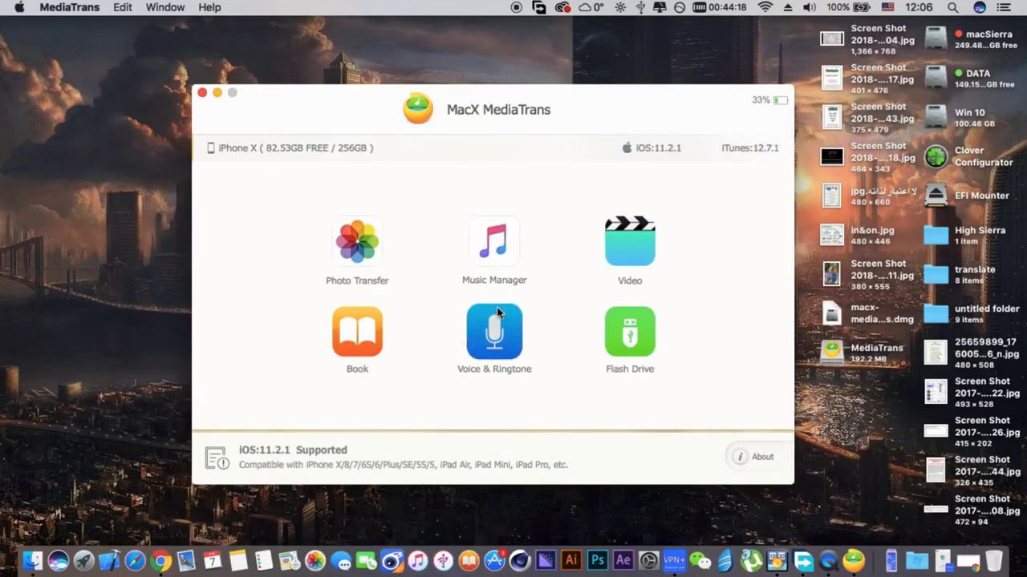
Open the Voice & Ringtone manager, and check the contents of the DATA drive in Finder before closing its window
{"action": "left_click", "coordinate": [494, 320]}
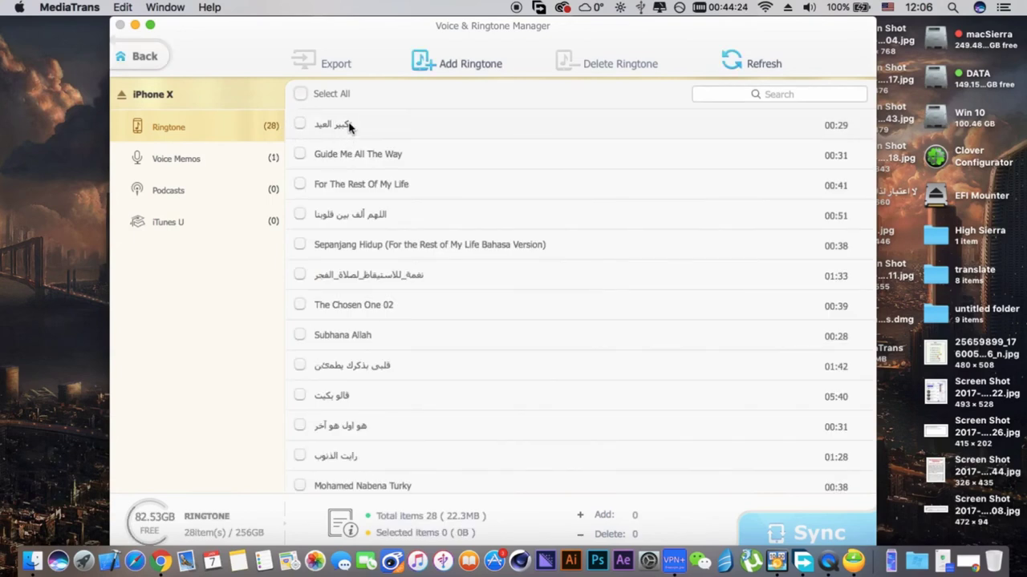
{"action": "left_click_drag", "start_coordinate": [511, 31], "coordinate": [461, 30]}
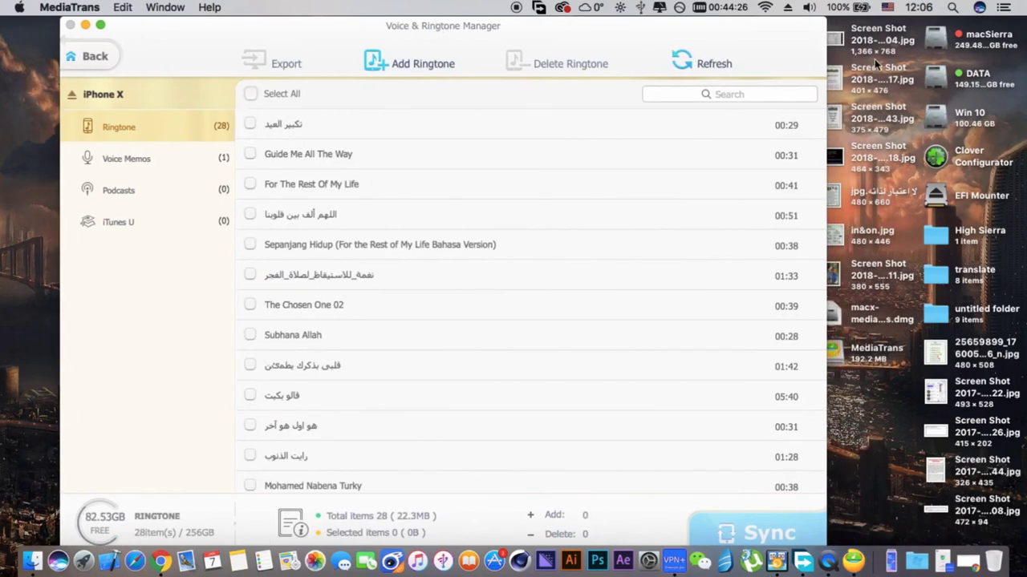
{"action": "double_click", "coordinate": [945, 83]}
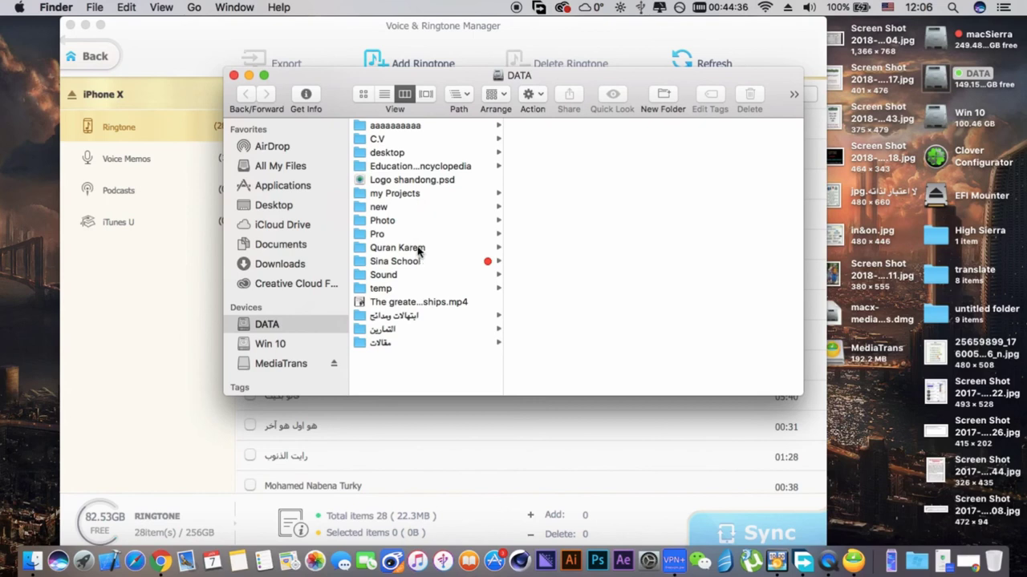
{"action": "left_click", "coordinate": [234, 76]}
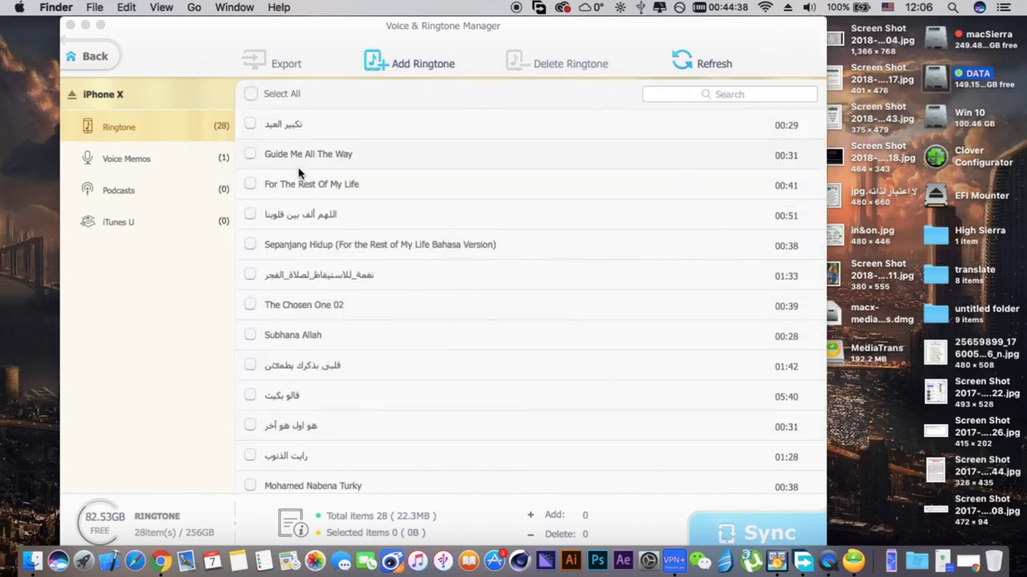
Browse the iPhone X's ringtone list and return to the main window
{"action": "left_click", "coordinate": [130, 128]}
{"action": "left_click_drag", "start_coordinate": [319, 46], "coordinate": [400, 25]}
{"action": "scroll", "coordinate": [422, 174], "scroll_direction": "down", "scroll_amount": 3}
{"action": "scroll", "coordinate": [425, 179], "scroll_direction": "up", "scroll_amount": 3}
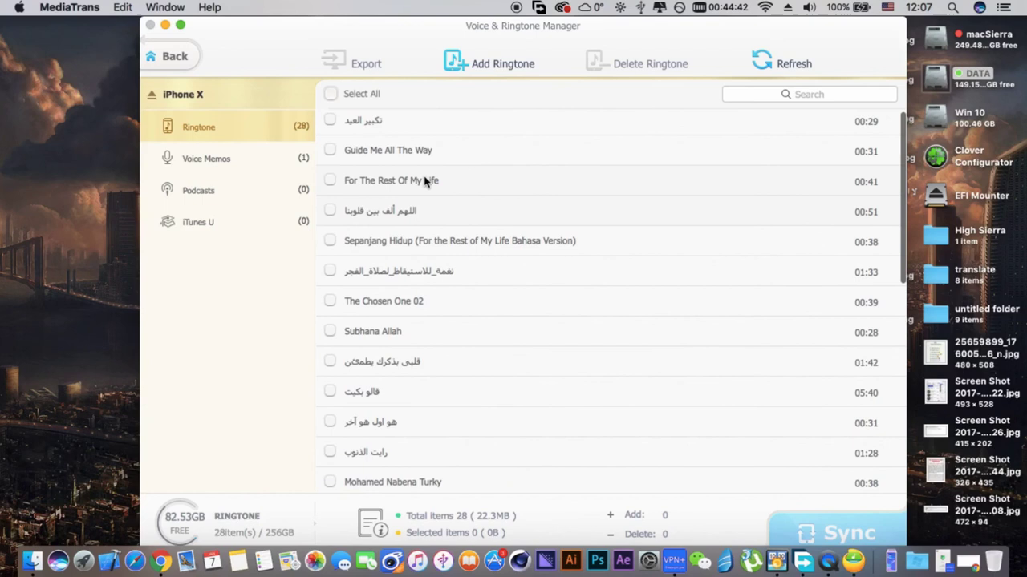
{"action": "scroll", "coordinate": [423, 179], "scroll_direction": "down", "scroll_amount": 4}
{"action": "scroll", "coordinate": [401, 204], "scroll_direction": "down", "scroll_amount": 6}
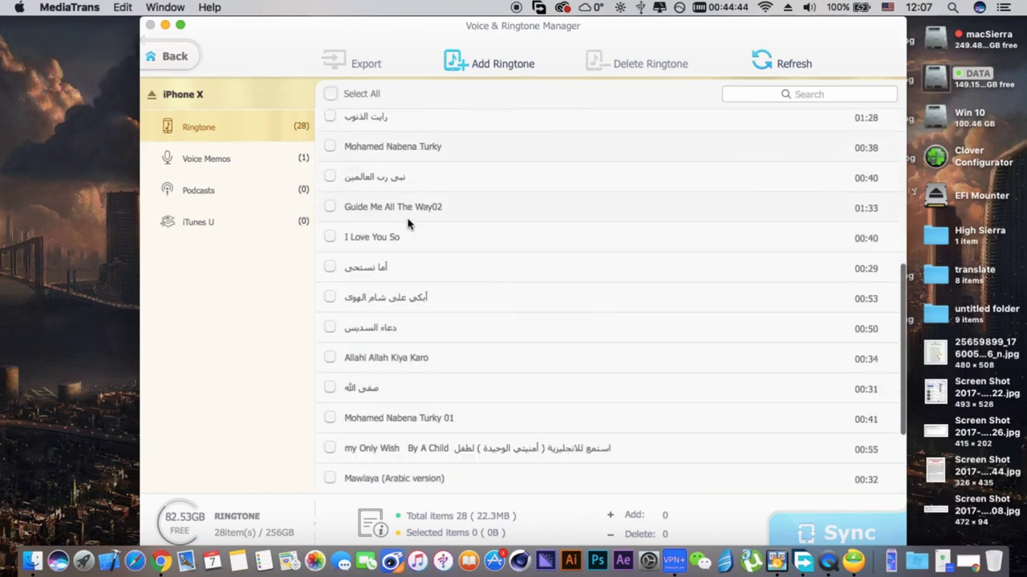
{"action": "scroll", "coordinate": [455, 201], "scroll_direction": "down", "scroll_amount": 4}
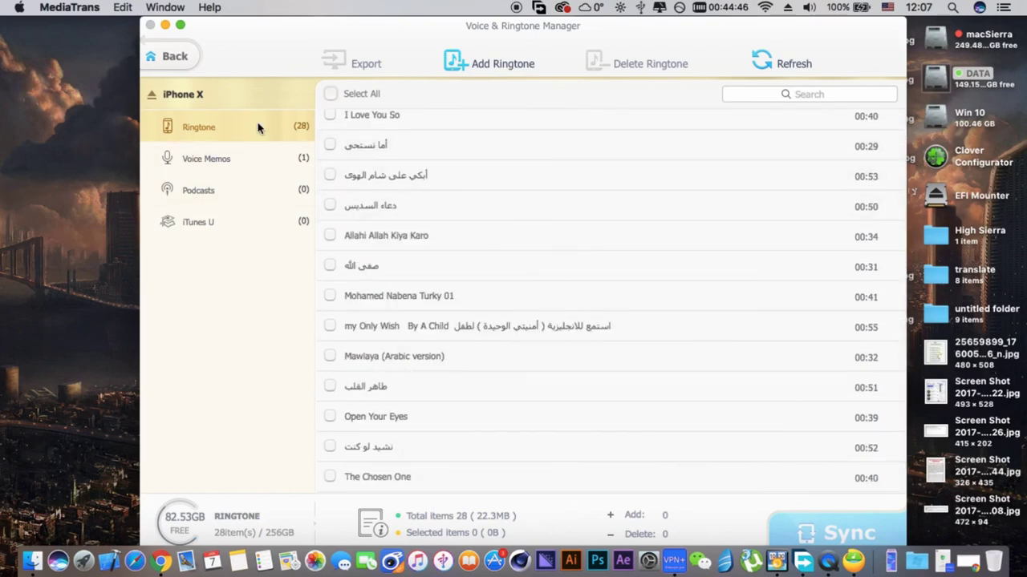
{"action": "left_click", "coordinate": [171, 58]}
Open Flash Drive and copy the desktop image Screen Shot 2018-01-06 at 13.24.11.jpg and the translate folder into general_storage
{"action": "left_click", "coordinate": [660, 334]}
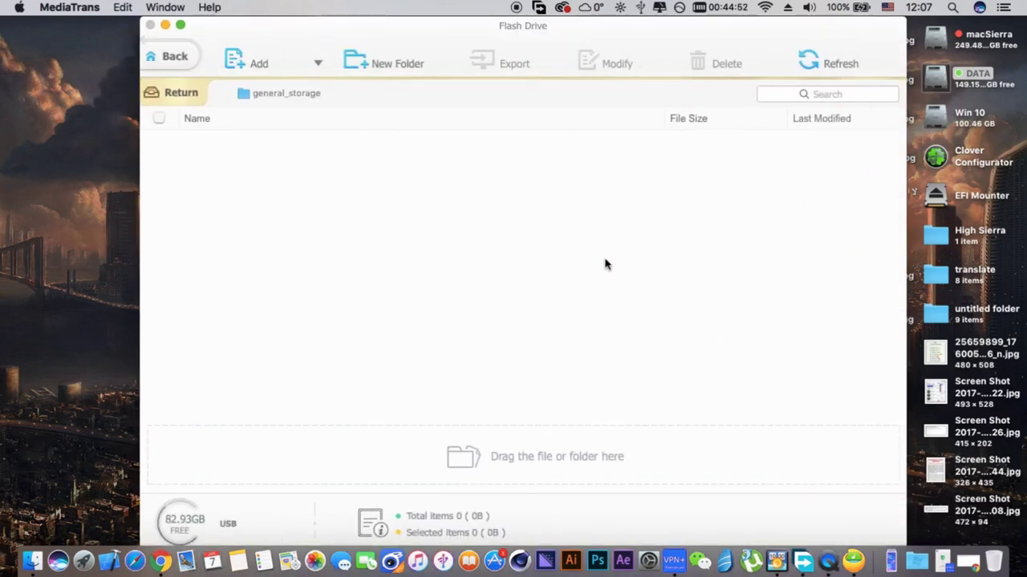
{"action": "left_click", "coordinate": [185, 63]}
{"action": "left_click", "coordinate": [651, 351]}
{"action": "left_click_drag", "start_coordinate": [733, 51], "coordinate": [595, 36]}
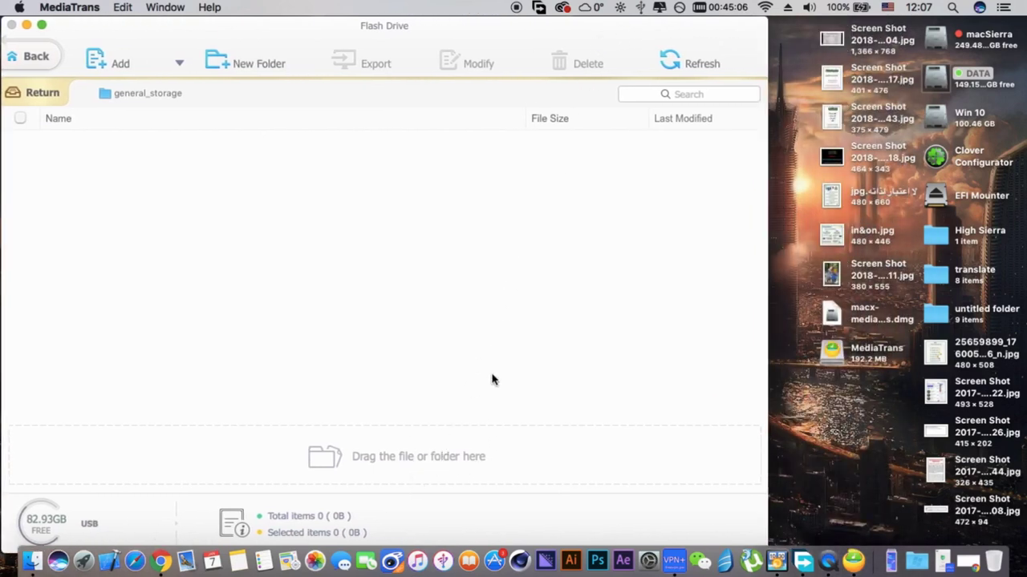
{"action": "left_click_drag", "start_coordinate": [848, 279], "coordinate": [485, 305]}
{"action": "mouse_move", "coordinate": [367, 46]}
{"action": "left_mouse_down"}
{"action": "mouse_move", "coordinate": [512, 47]}
{"action": "mouse_move", "coordinate": [387, 46]}
{"action": "left_mouse_up"}
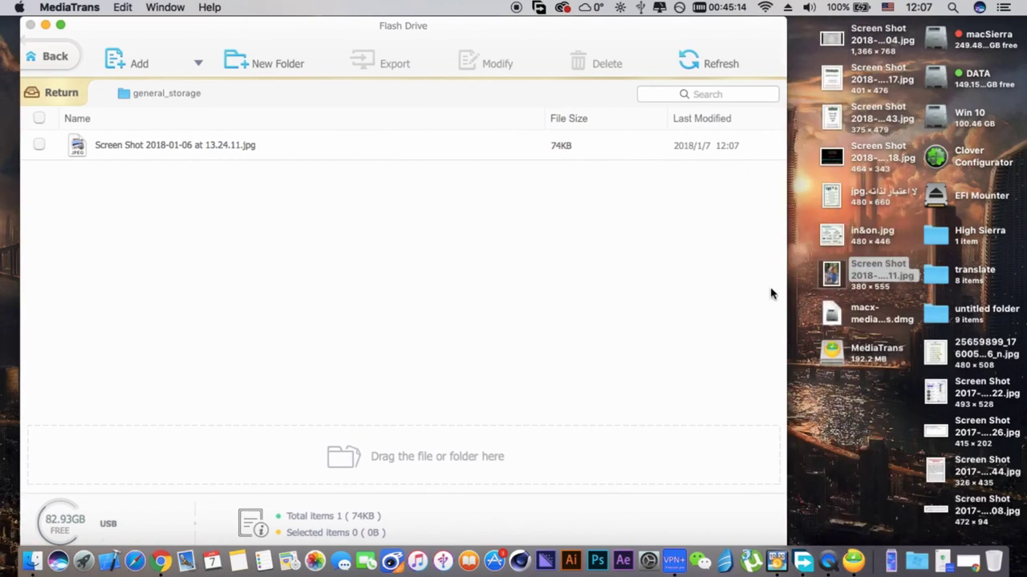
{"action": "left_click_drag", "start_coordinate": [938, 277], "coordinate": [401, 297]}
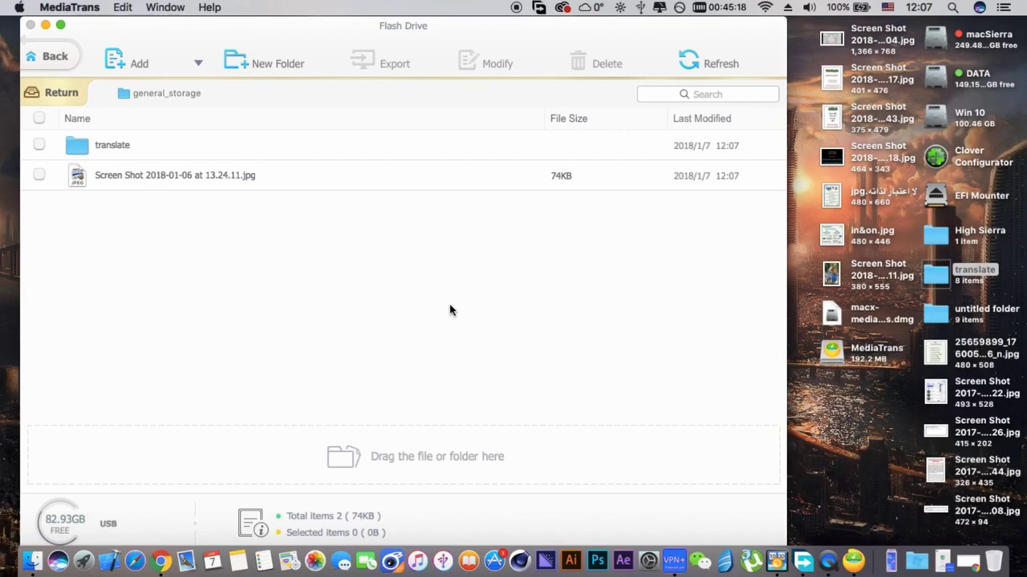
{"action": "left_click_drag", "start_coordinate": [451, 23], "coordinate": [632, 17]}
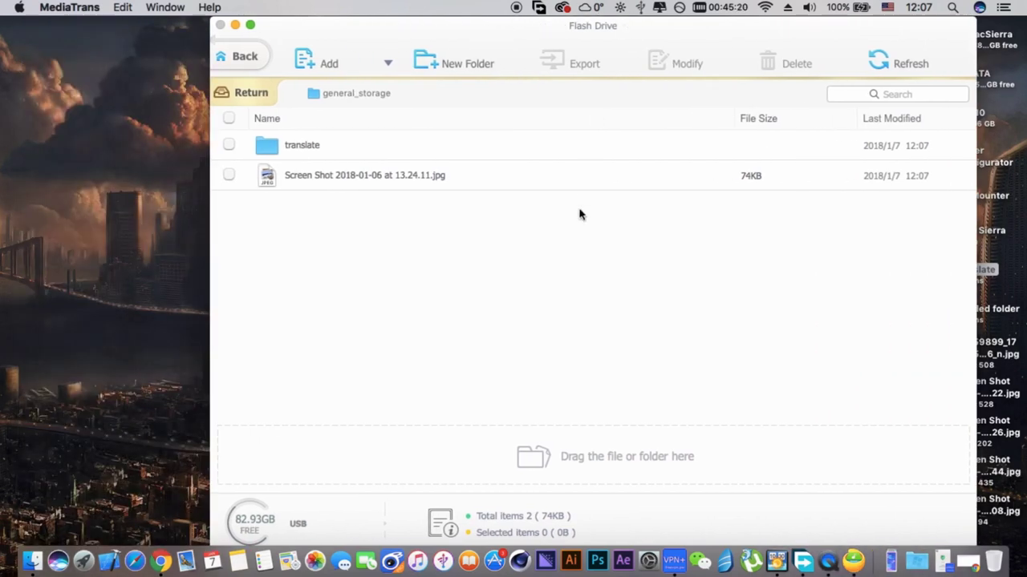